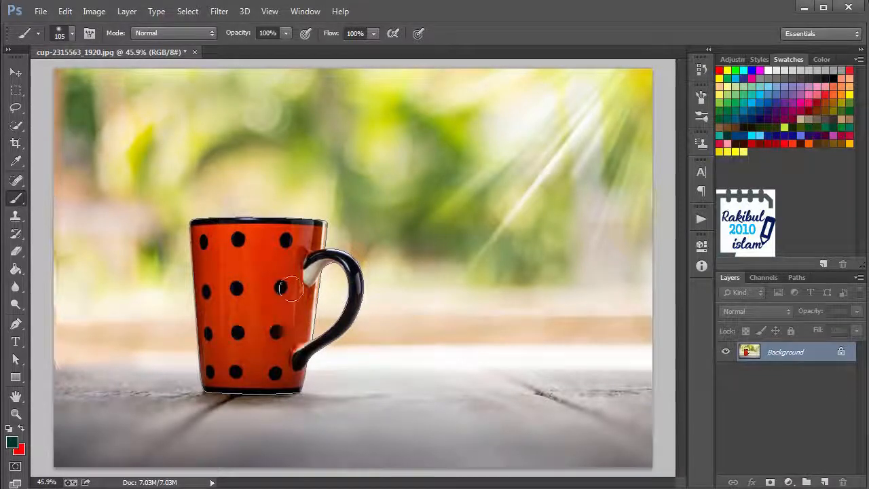
# - Show the selection outline around the cup, define the selected cup as a brush preset named Sampled Brush 1, and deselect it
pyautogui.scroll(1, 288, 286)
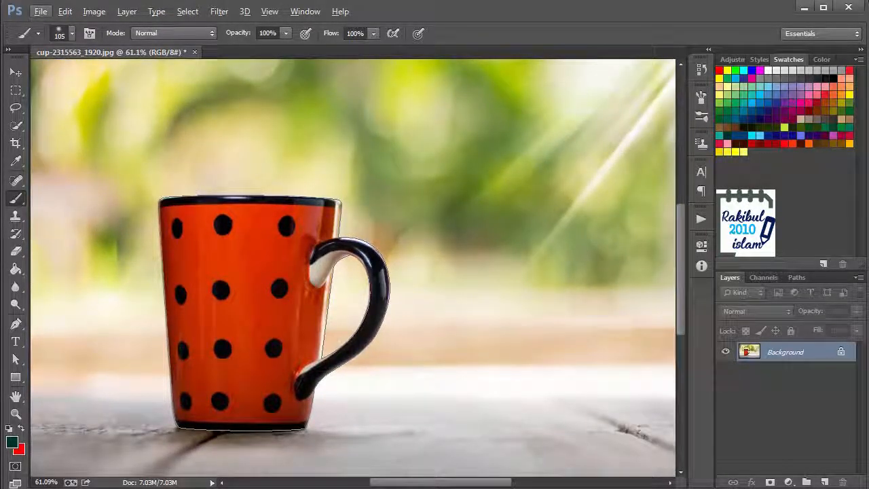
pyautogui.scroll(-1, 306, 336)
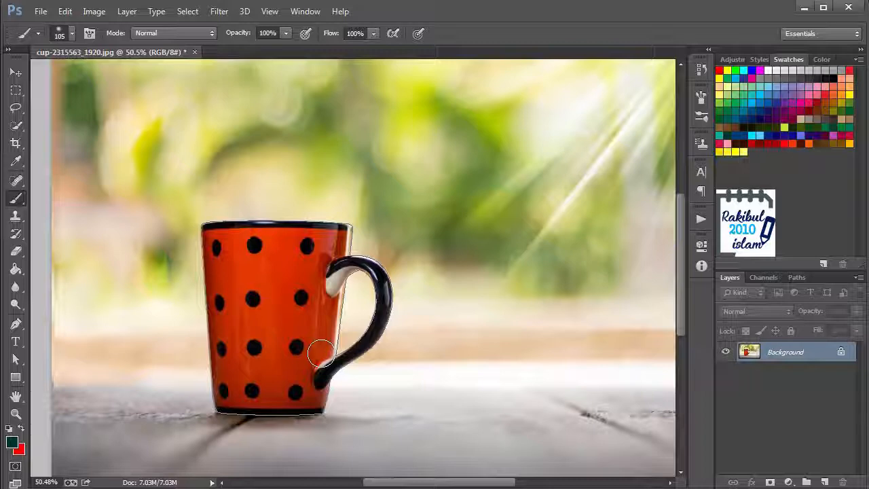
pyautogui.click(15, 72)
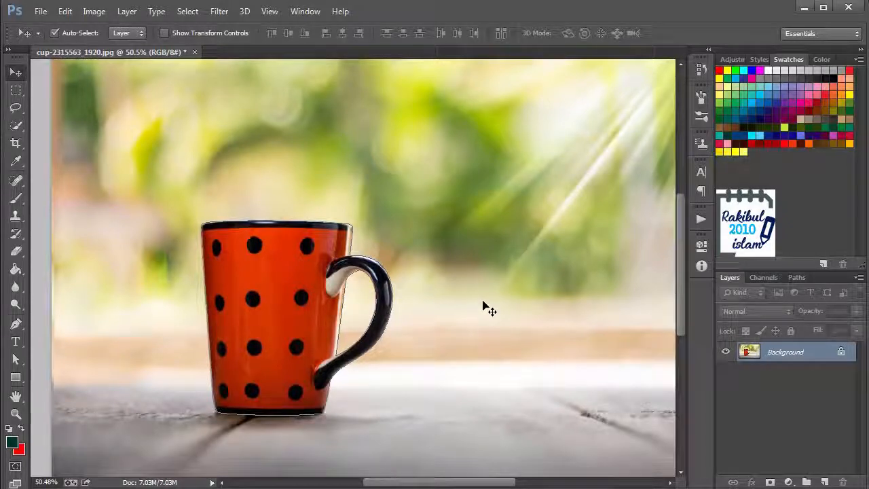
pyautogui.hotkey('ctrl', 'h')
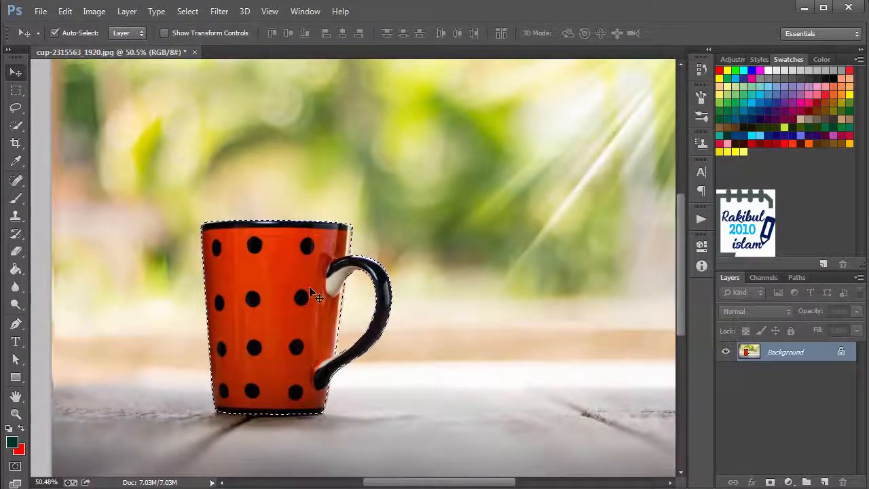
pyautogui.click(65, 12)
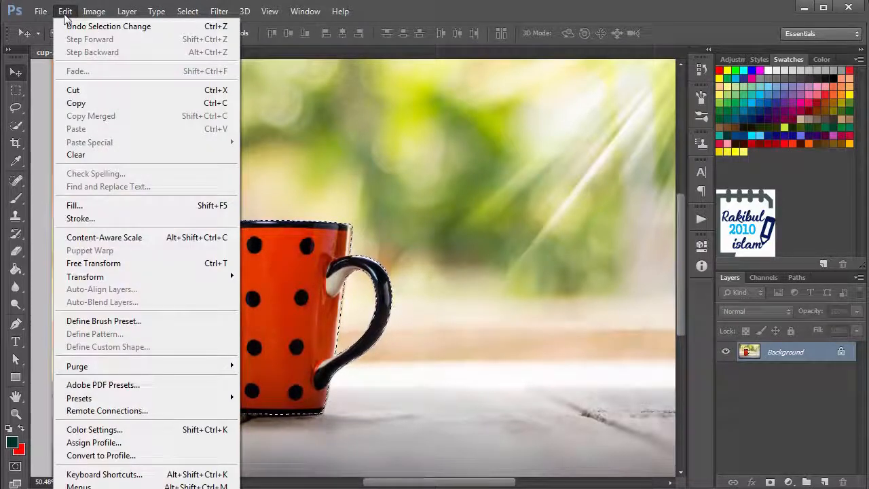
pyautogui.click(115, 322)
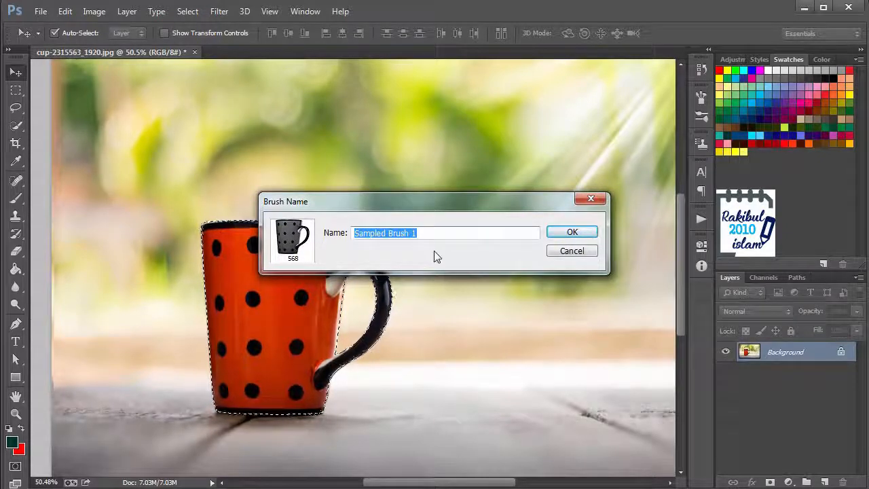
pyautogui.click(564, 236)
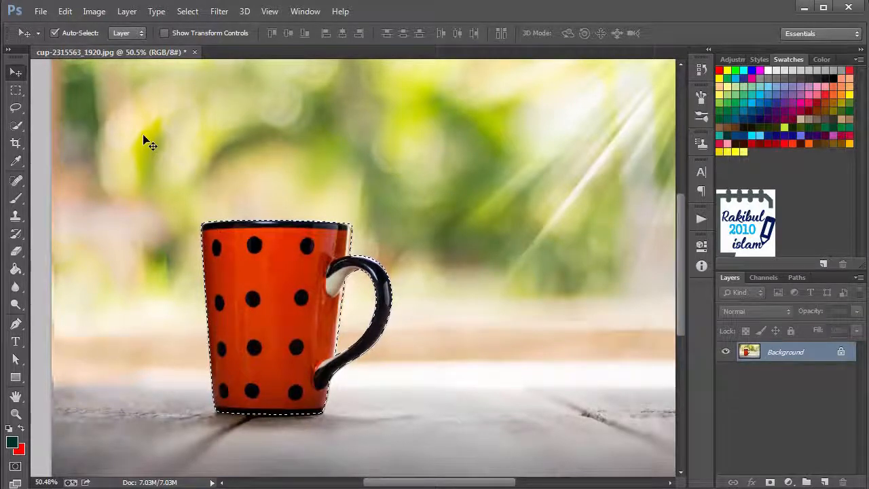
pyautogui.hotkey('ctrl', 'd')
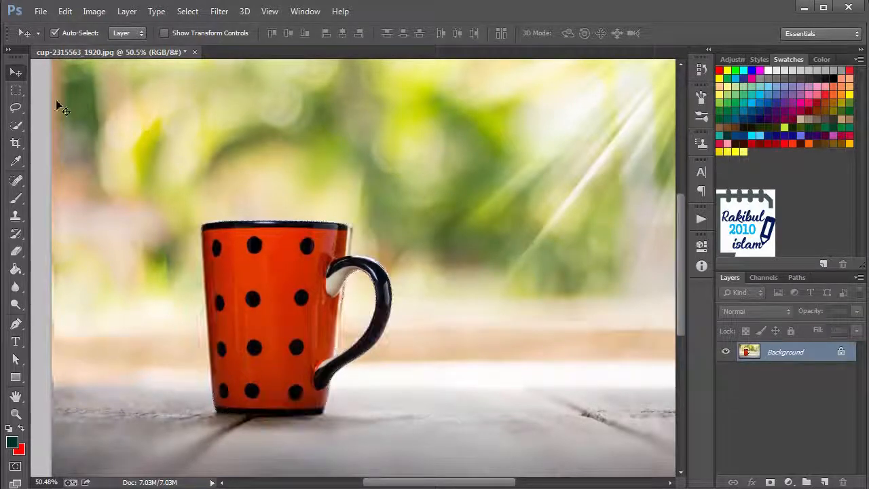
# - Stamp three red cups side by side across the upper part of the photo using the new 568 px cup brush
pyautogui.click(17, 198)
pyautogui.click(71, 38)
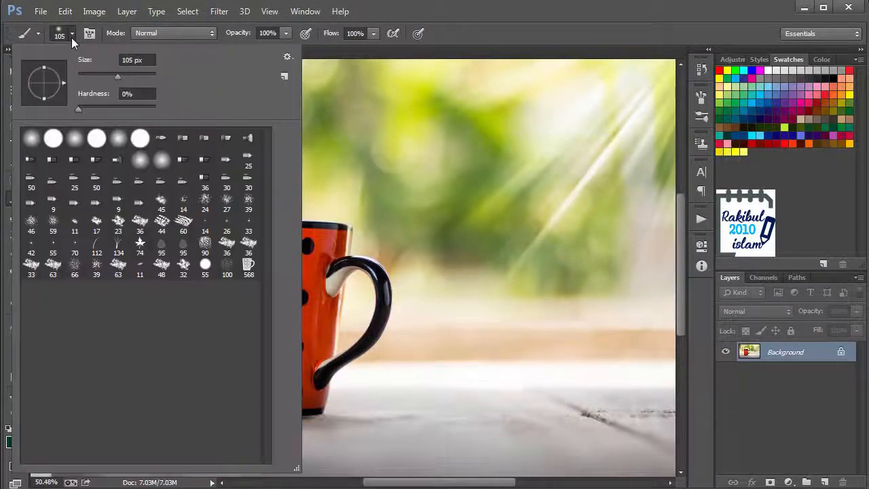
pyautogui.click(248, 268)
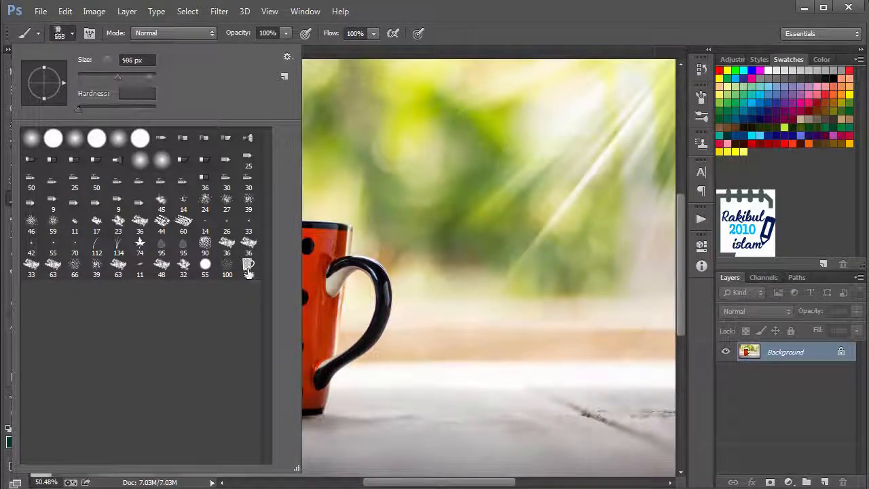
pyautogui.click(516, 6)
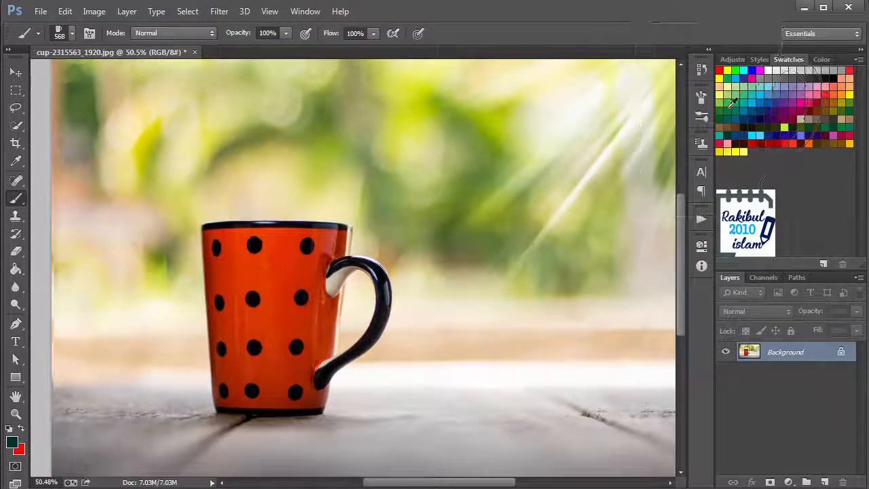
pyautogui.click(792, 143)
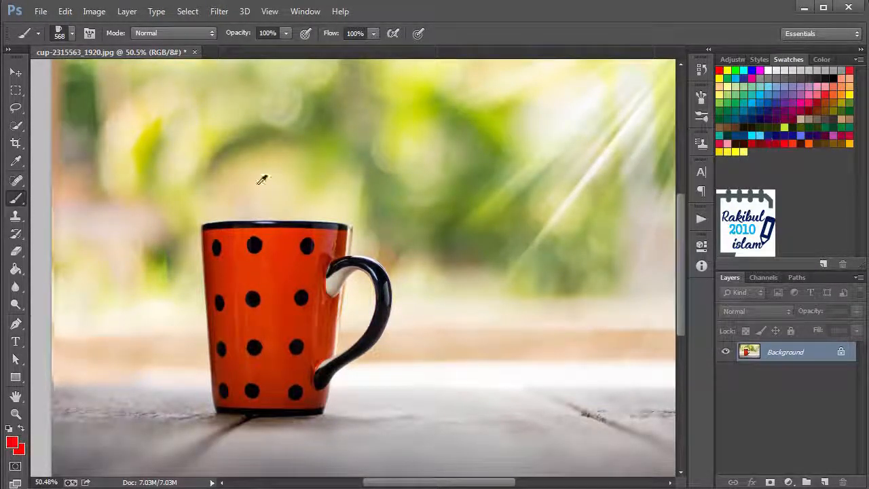
pyautogui.click(178, 170)
pyautogui.click(364, 181)
pyautogui.click(561, 186)
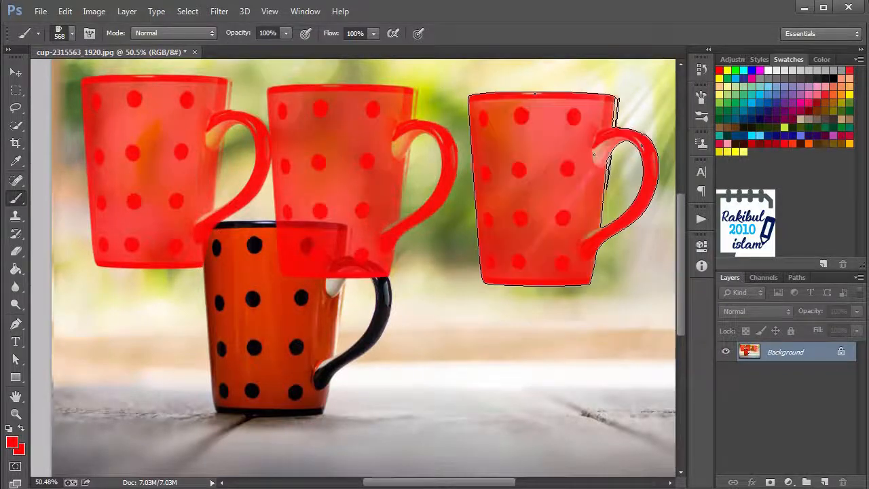
pyautogui.scroll(-1, 528, 248)
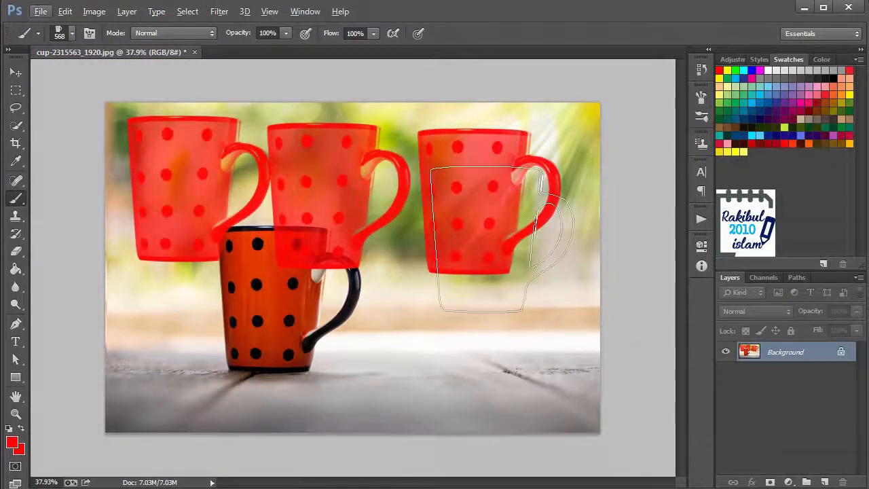
# - Review the cup brush's Color Dynamics settings with the option enabled, and set the background color to blue
pyautogui.click(703, 101)
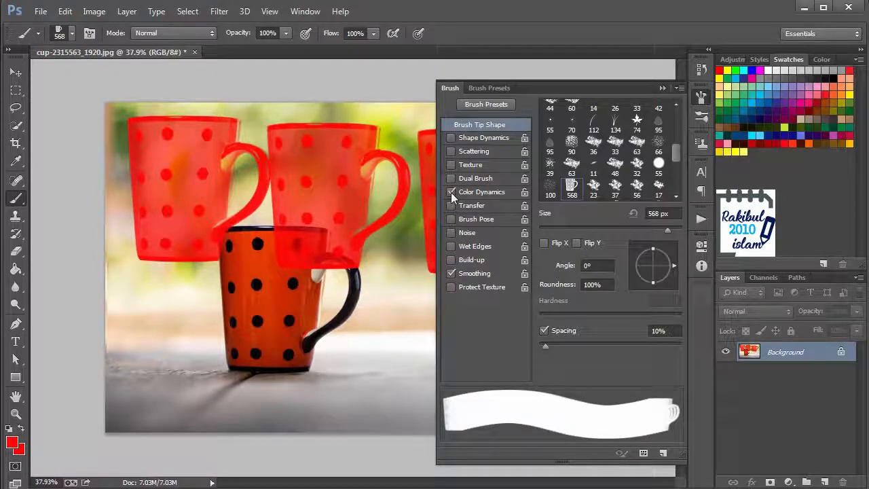
pyautogui.click(473, 191)
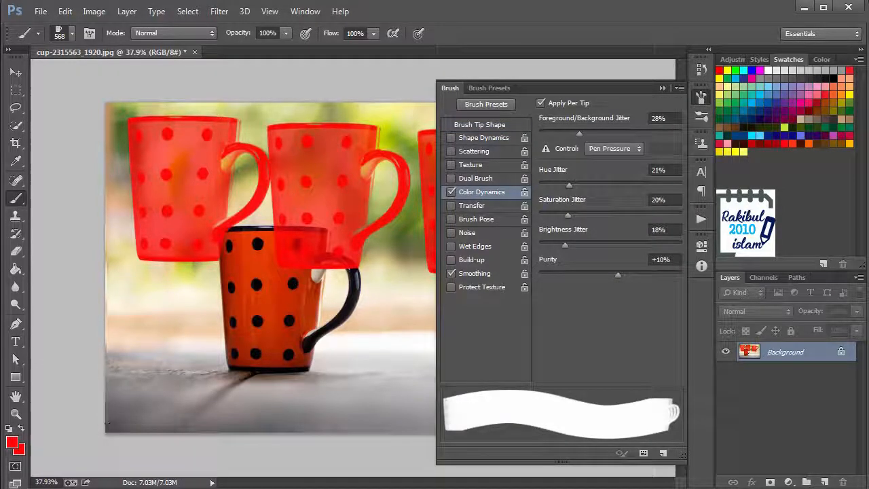
pyautogui.click(20, 451)
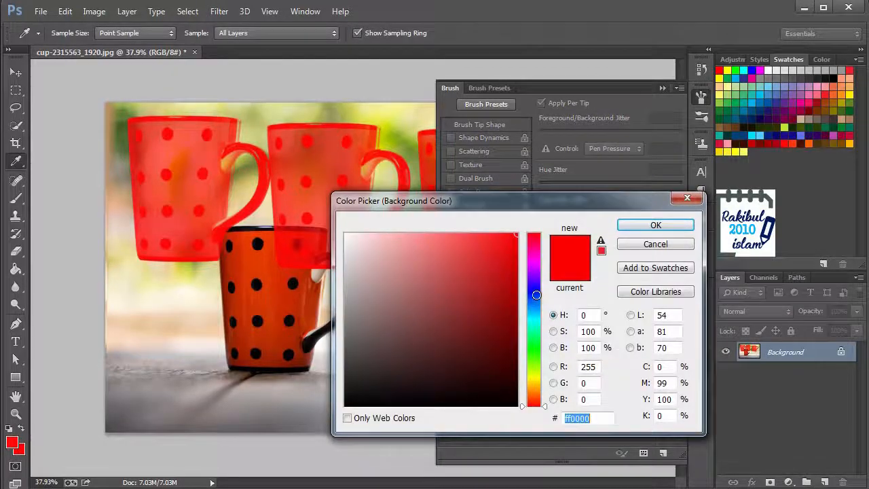
pyautogui.click(533, 292)
pyautogui.click(651, 225)
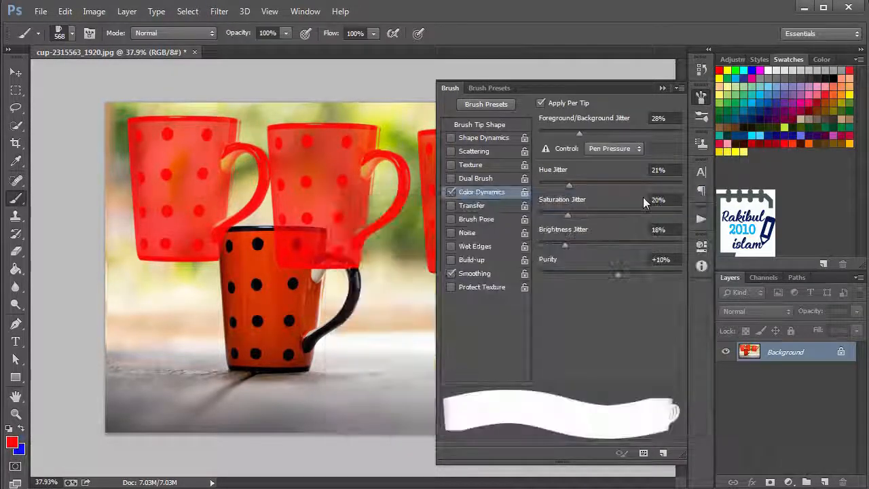
pyautogui.click(701, 97)
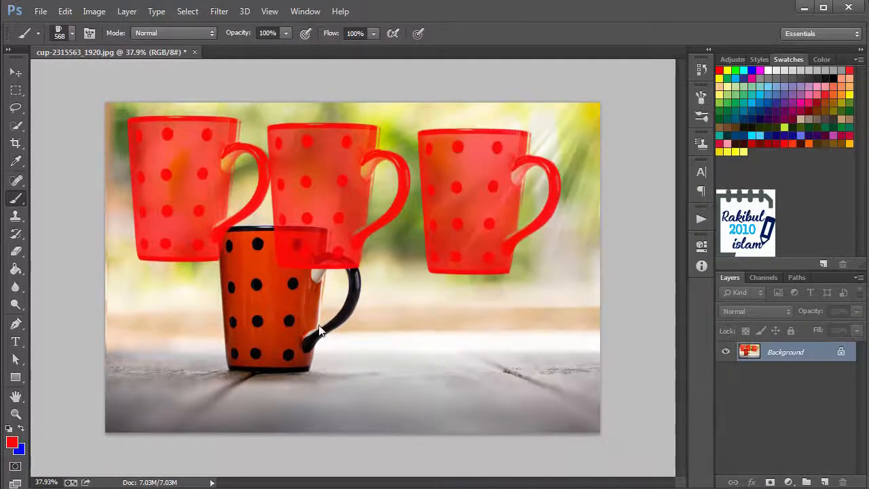
# - Stamp five color-varied cups in a row across the lower part of the photo
pyautogui.click(182, 348)
pyautogui.click(299, 352)
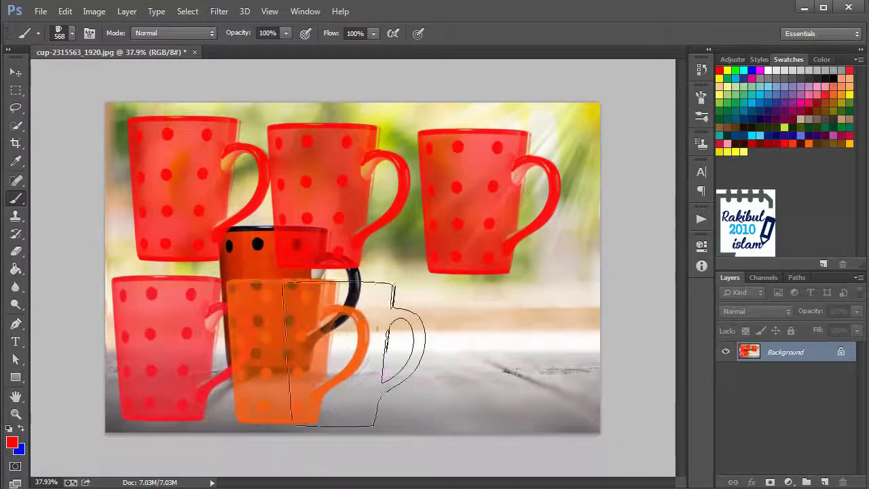
pyautogui.click(405, 353)
pyautogui.click(484, 349)
pyautogui.click(556, 350)
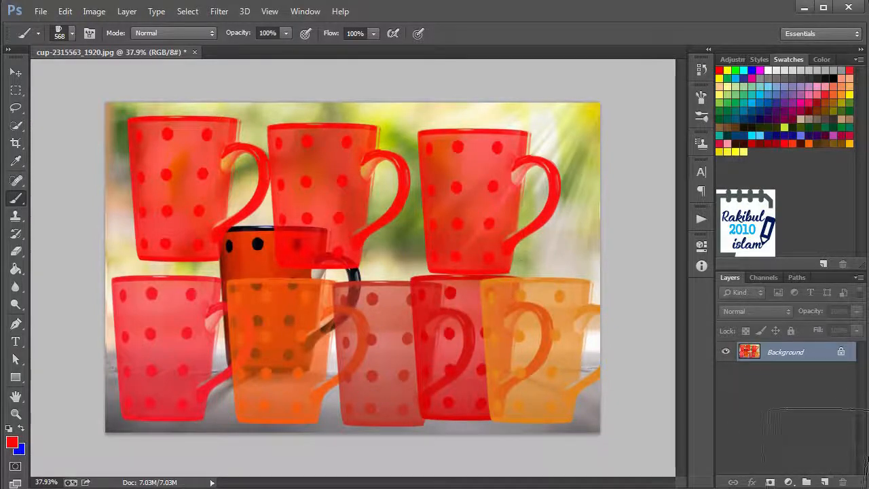
# - Add a new layer above the background and fill it with white using the Paint Bucket tool
pyautogui.click(825, 482)
pyautogui.press('x')
pyautogui.click(8, 428)
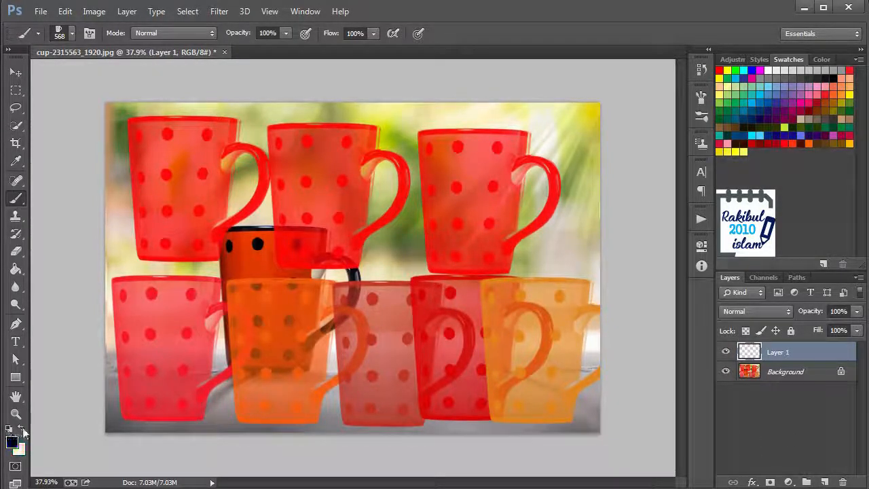
pyautogui.click(21, 428)
pyautogui.click(17, 269)
pyautogui.click(315, 282)
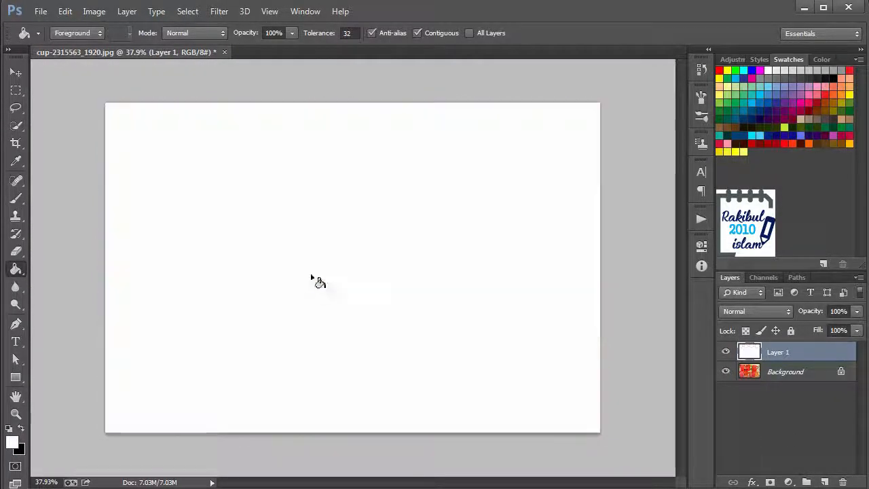
pyautogui.click(16, 73)
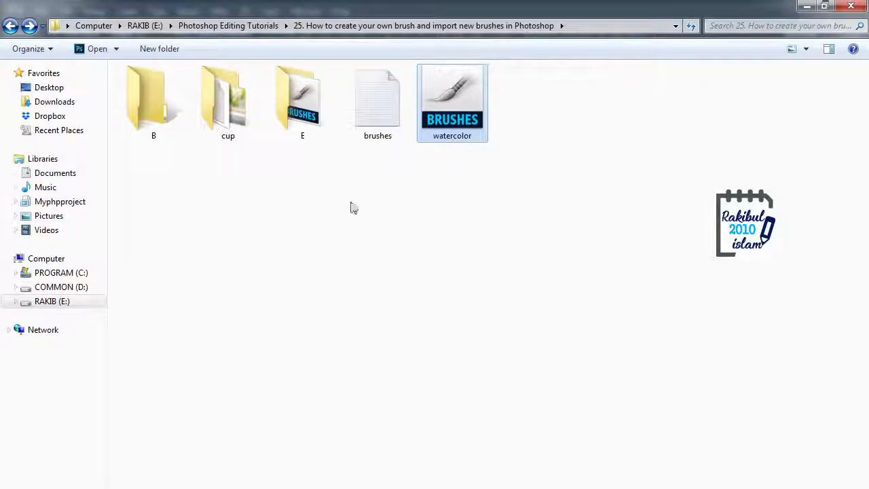
# - Load the watercolor ABR file from the tutorial folder into the brush presets and look through the added brushes
pyautogui.click(492, 183)
pyautogui.click(468, 120)
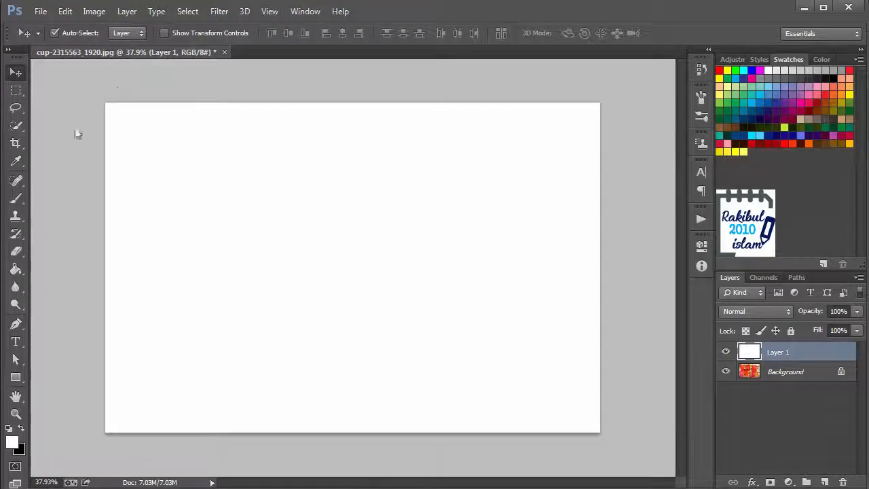
pyautogui.click(16, 198)
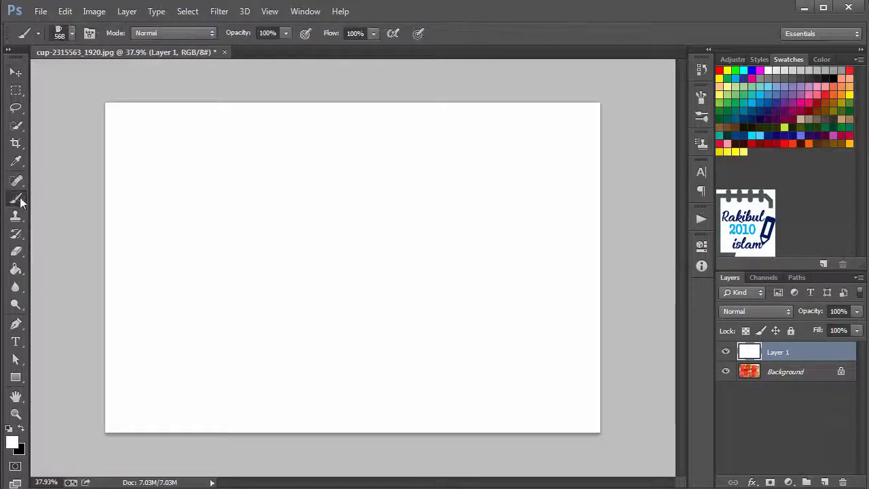
pyautogui.click(72, 34)
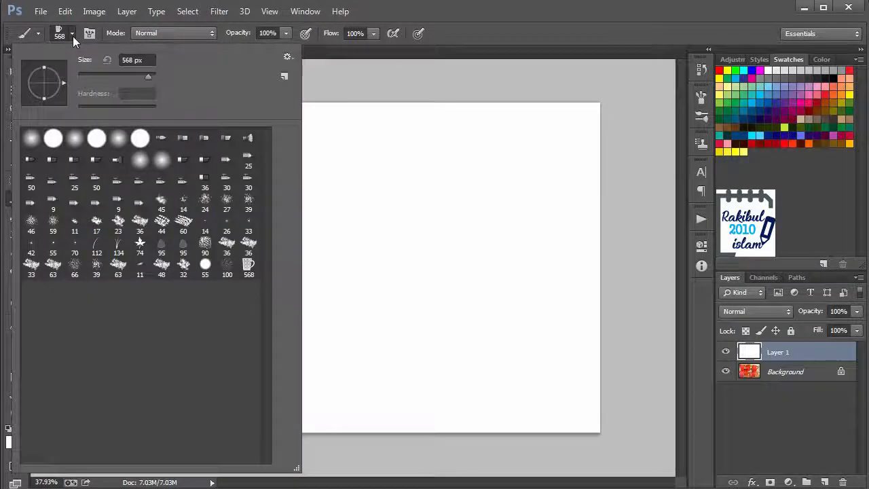
pyautogui.click(288, 59)
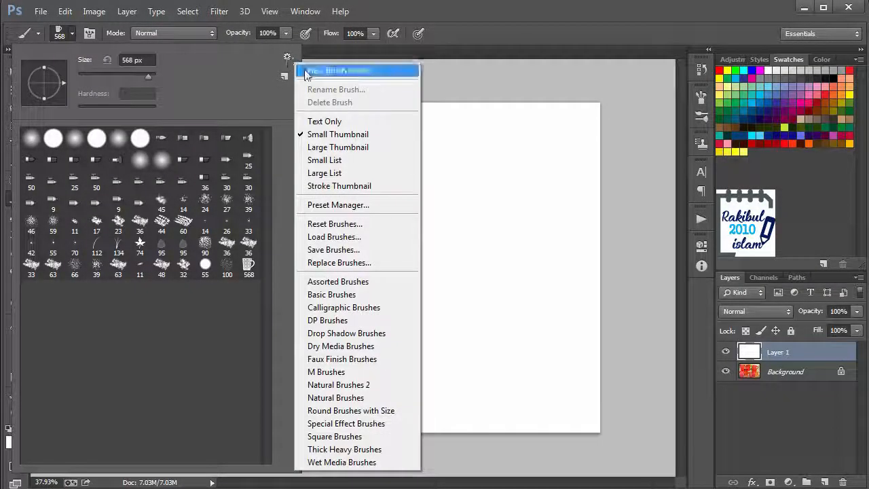
pyautogui.click(353, 237)
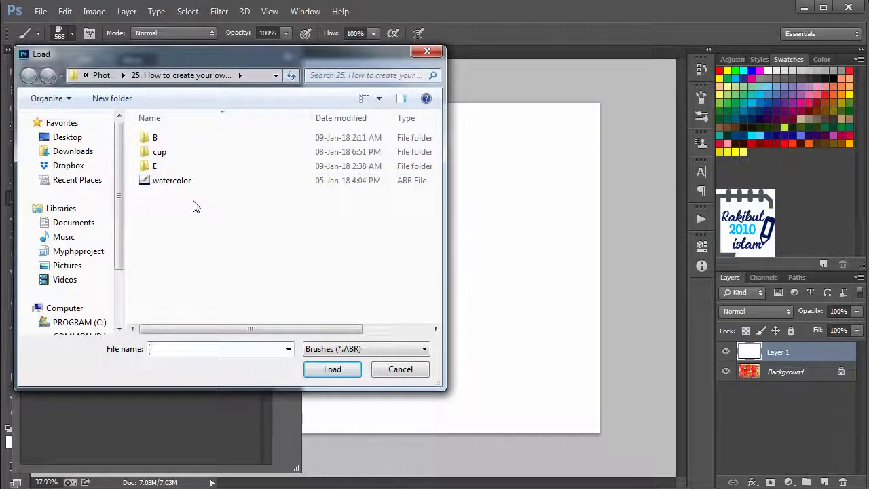
pyautogui.click(172, 185)
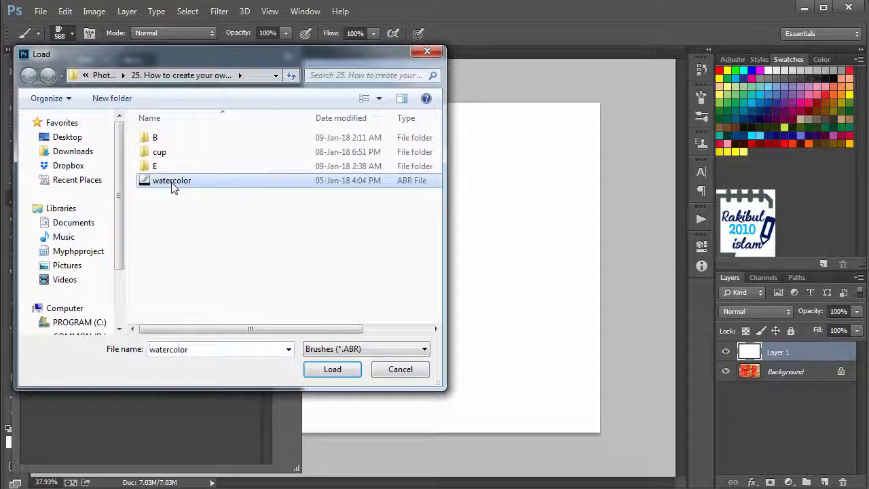
pyautogui.click(316, 375)
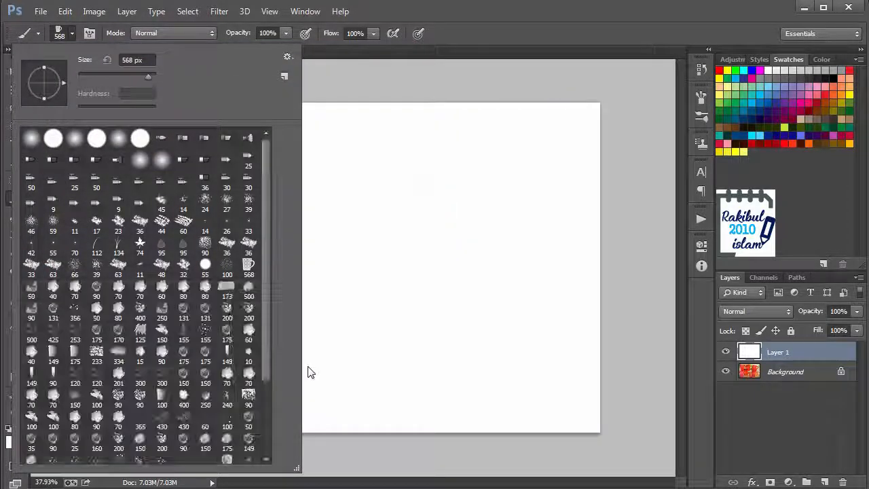
pyautogui.moveTo(263, 323); pyautogui.dragTo(261, 390)
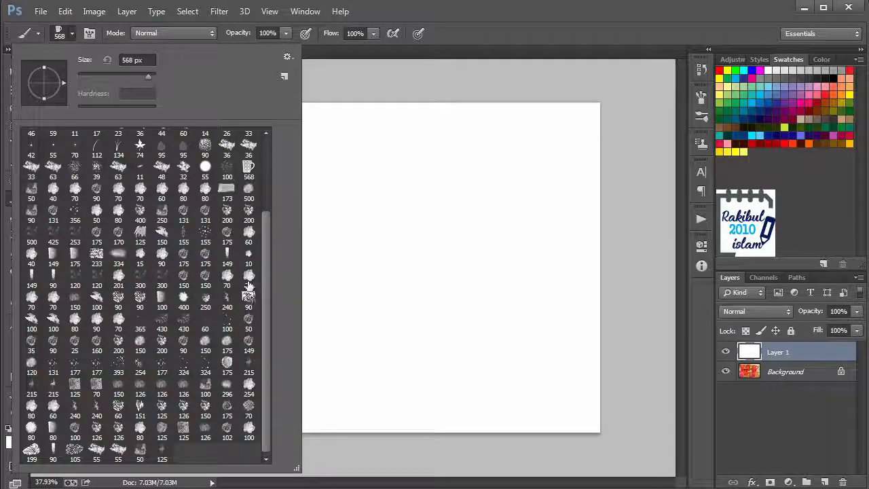
pyautogui.click(470, 11)
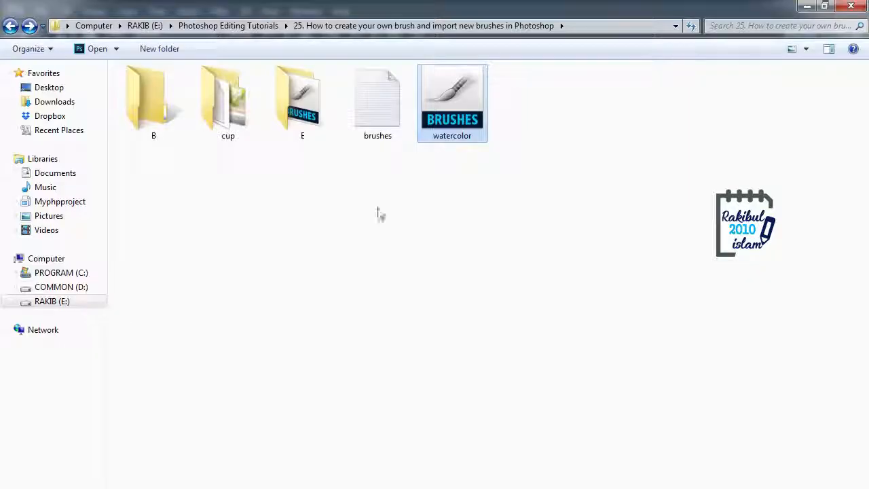
# - Copy the watercolor brush file and open the Presets > Brushes folder of Adobe Photoshop CC (64 Bit) in Program Files on drive C
pyautogui.rightClick(476, 126)
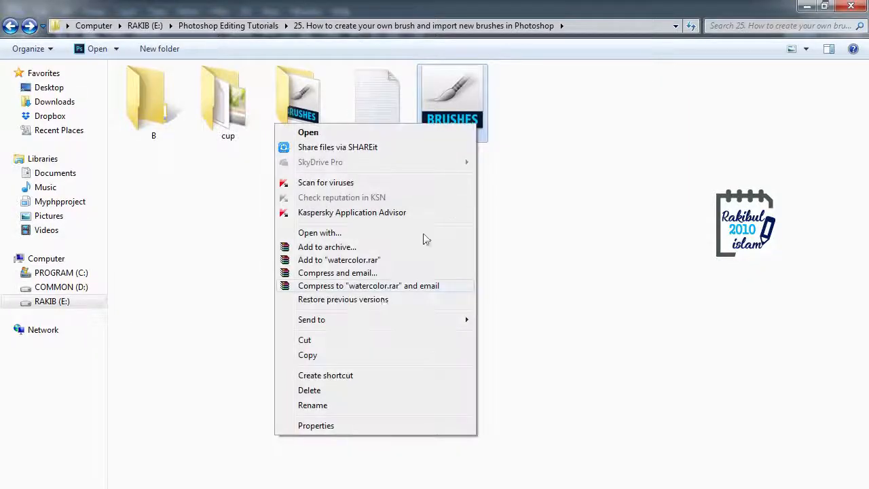
pyautogui.click(344, 359)
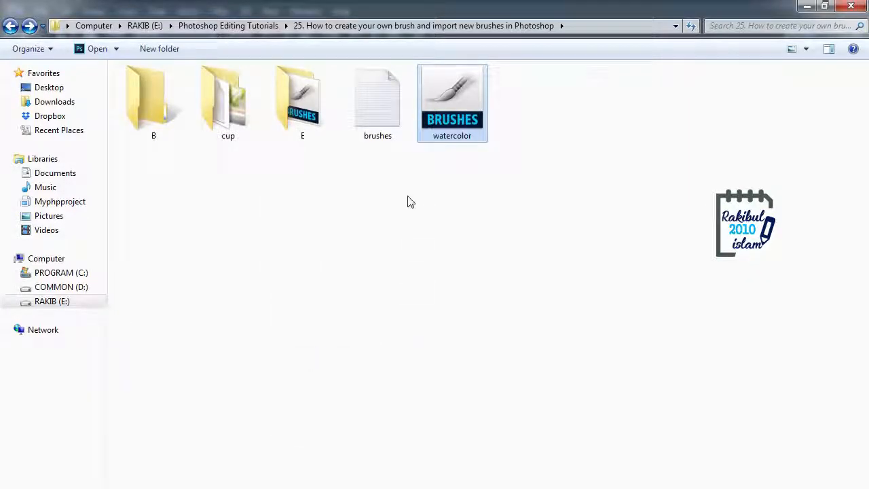
pyautogui.click(96, 26)
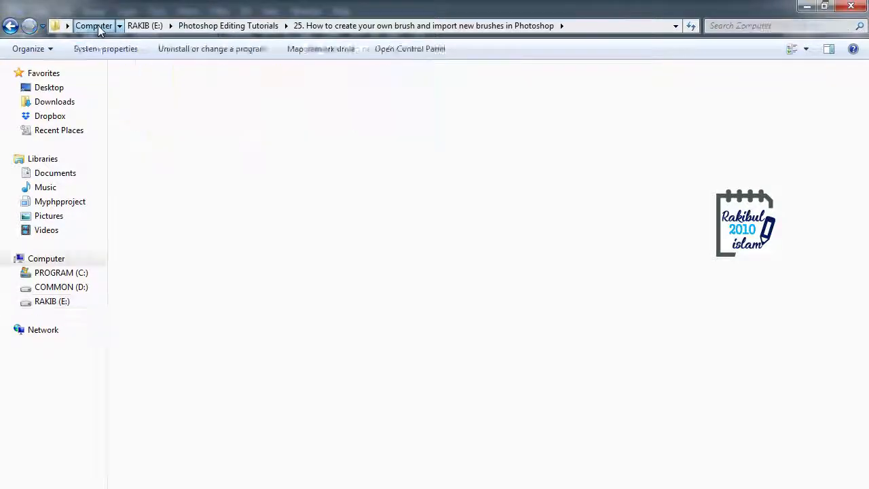
pyautogui.doubleClick(219, 99)
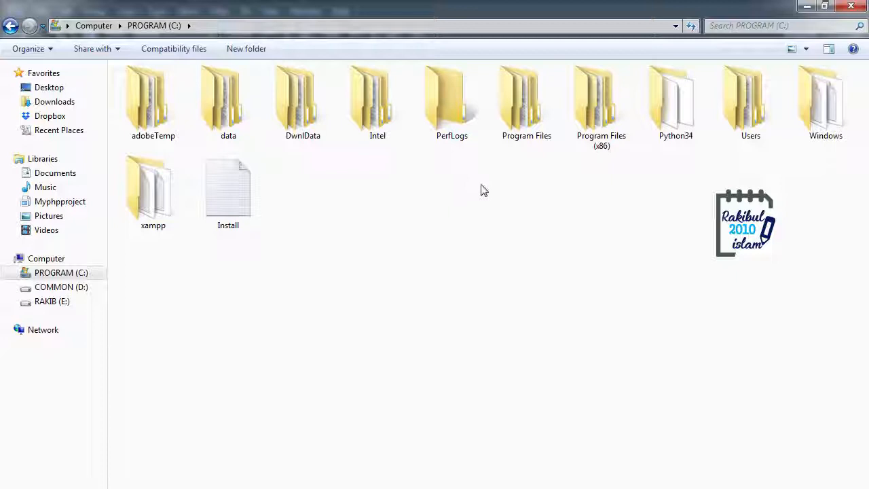
pyautogui.doubleClick(520, 133)
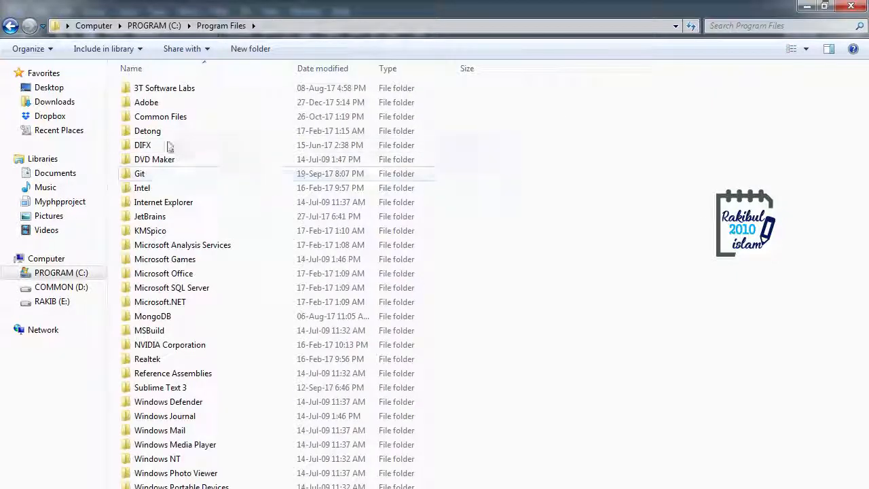
pyautogui.doubleClick(153, 103)
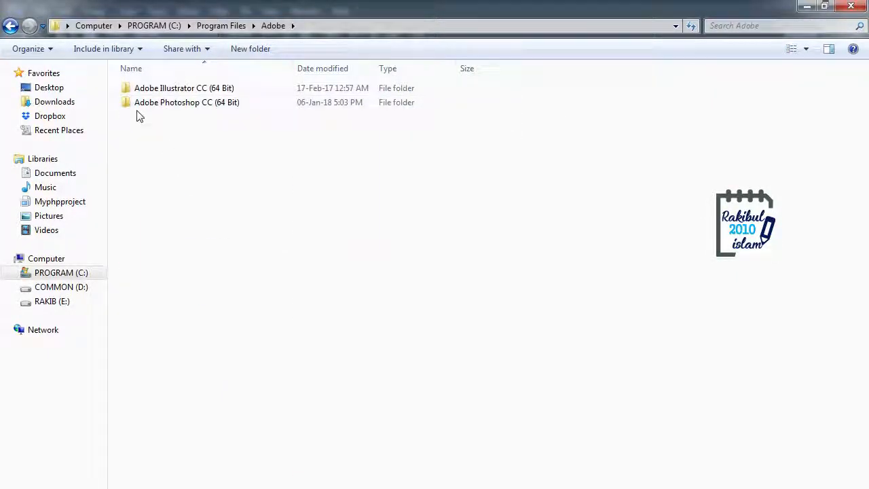
pyautogui.doubleClick(180, 109)
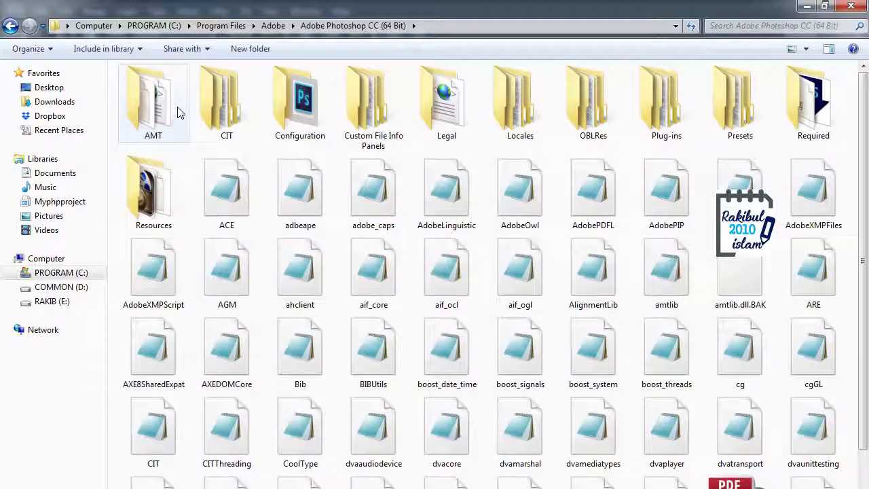
pyautogui.doubleClick(734, 129)
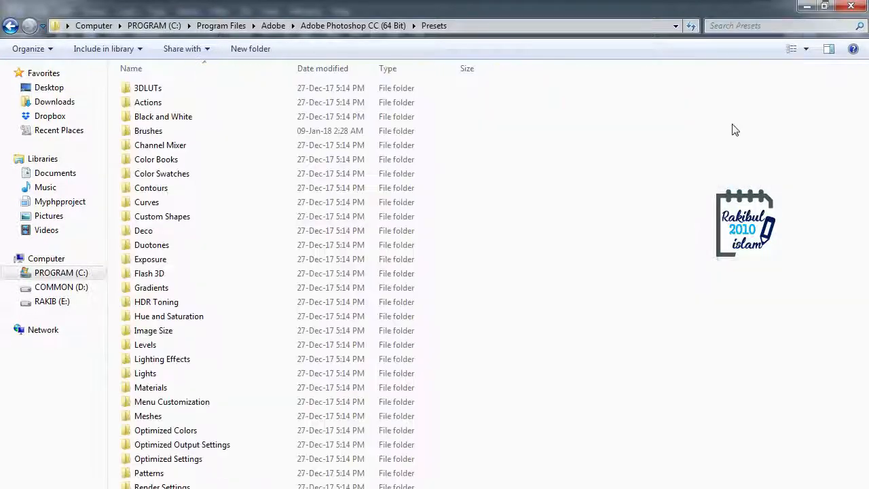
pyautogui.doubleClick(161, 133)
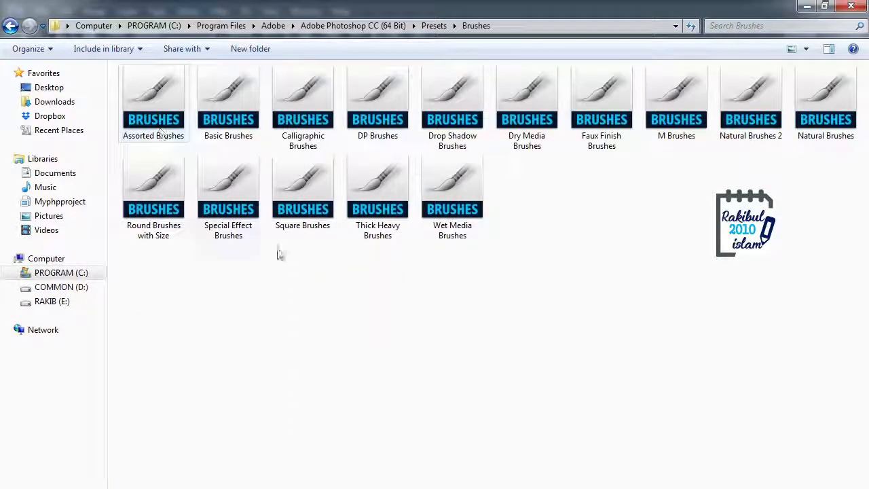
# - Paste the copied watercolor file into Photoshop's Brushes presets folder
pyautogui.rightClick(537, 288)
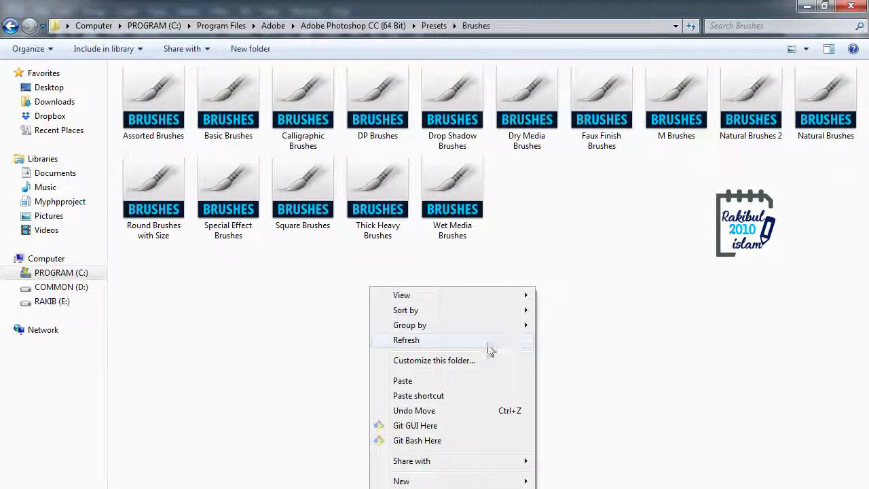
pyautogui.click(464, 382)
pyautogui.click(421, 399)
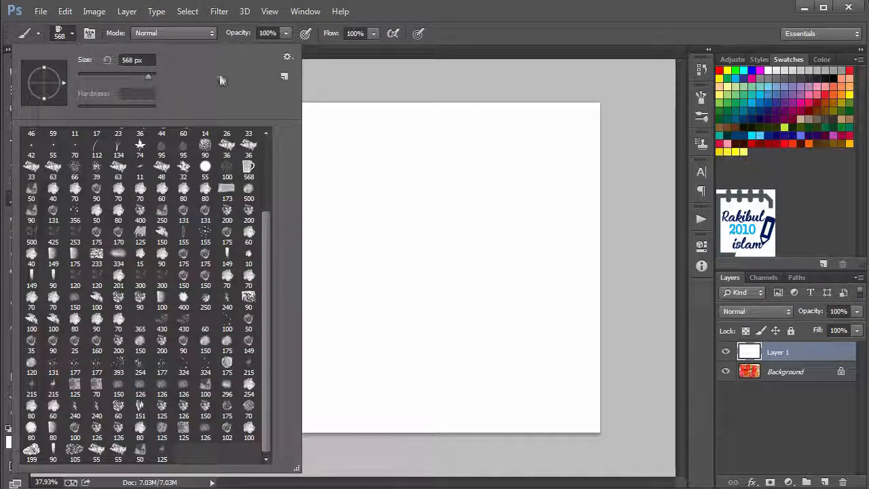
# - Check the list of available brush sets in Photoshop and restart the program without saving the document
pyautogui.click(287, 57)
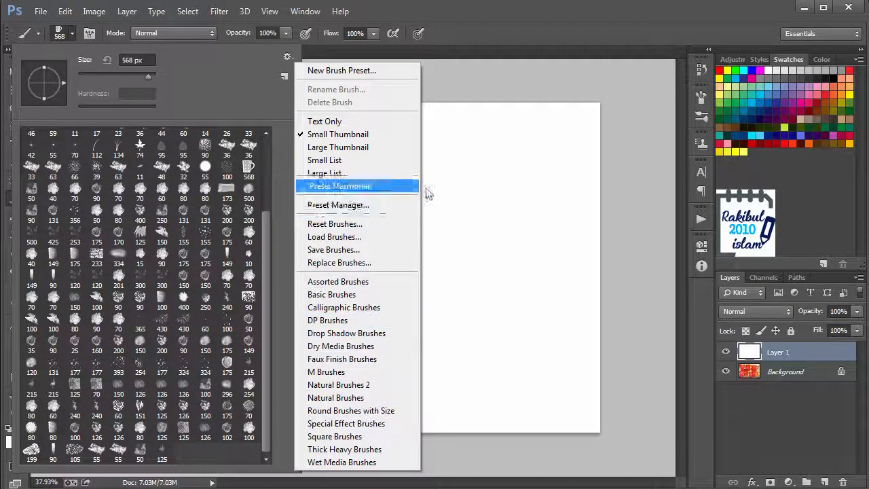
pyautogui.click(847, 9)
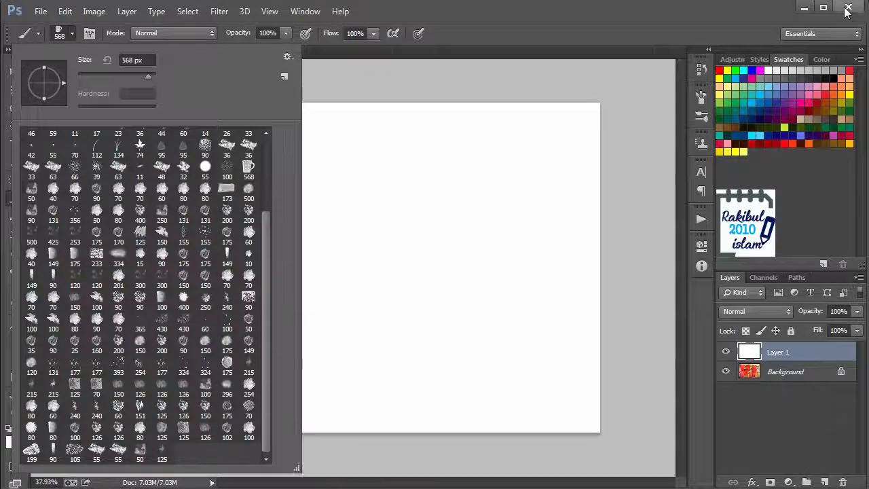
pyautogui.click(847, 9)
pyautogui.click(438, 201)
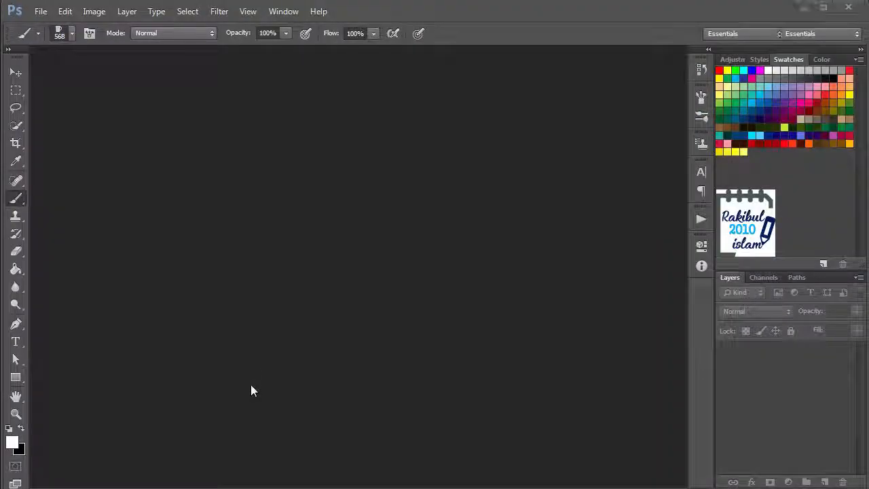
# - Reset the brush presets to the default set without saving changes to the current brushes
pyautogui.click(75, 34)
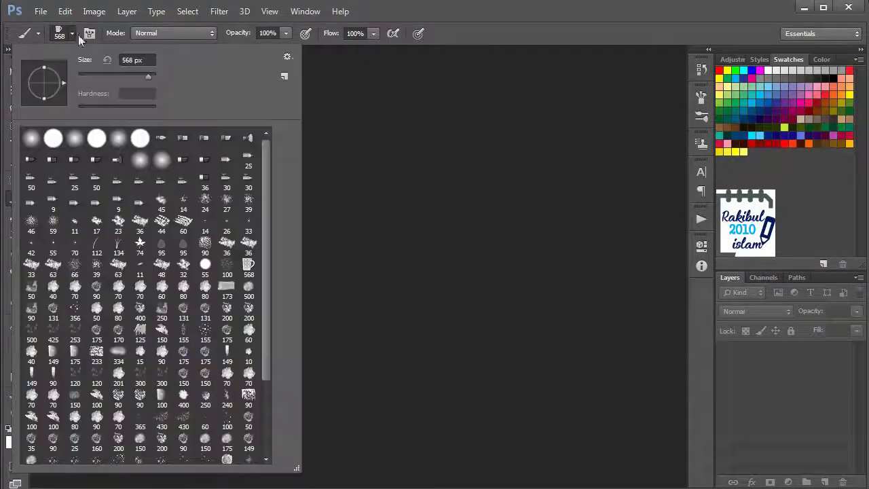
pyautogui.click(288, 57)
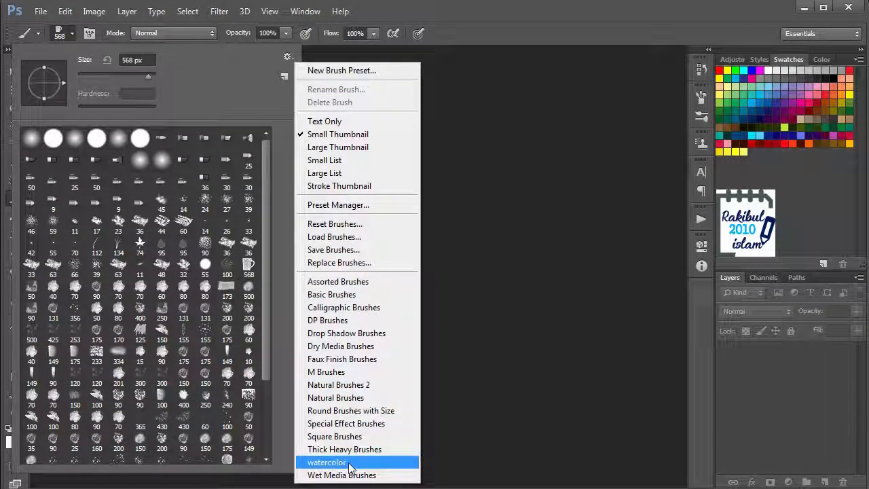
pyautogui.click(328, 224)
pyautogui.click(363, 202)
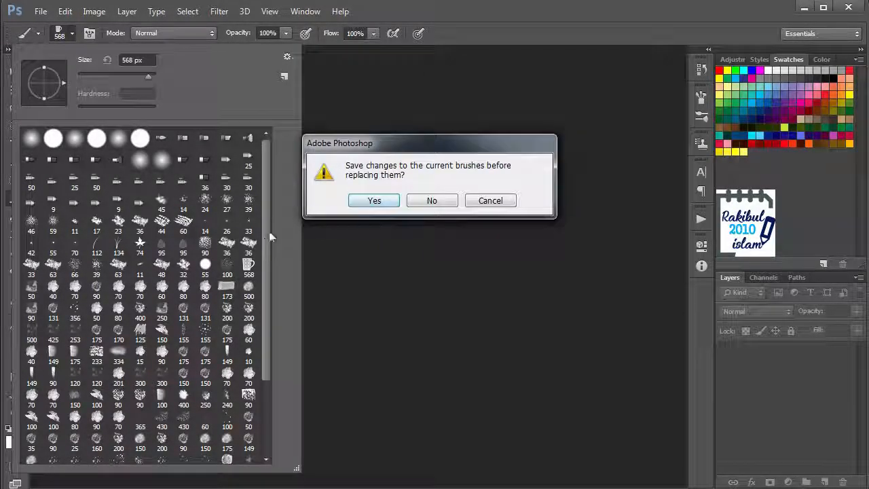
pyautogui.click(422, 204)
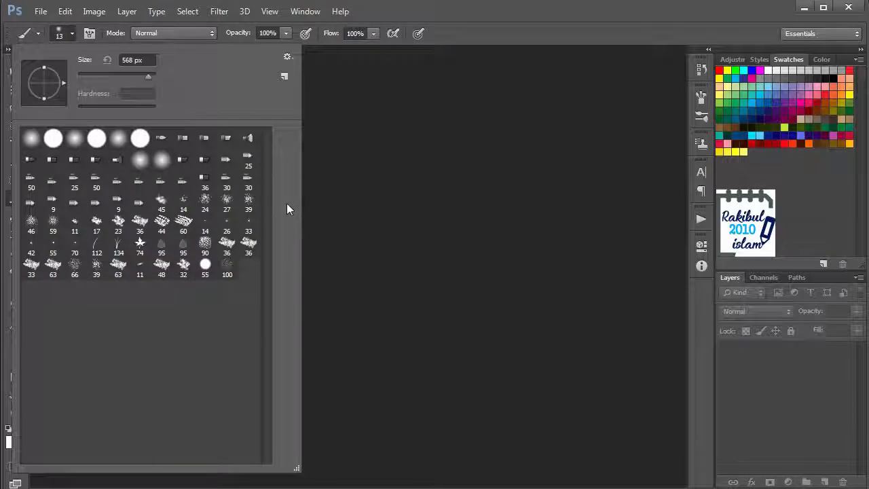
# - Replace the current brushes with the watercolor set and close the brush picker
pyautogui.click(284, 77)
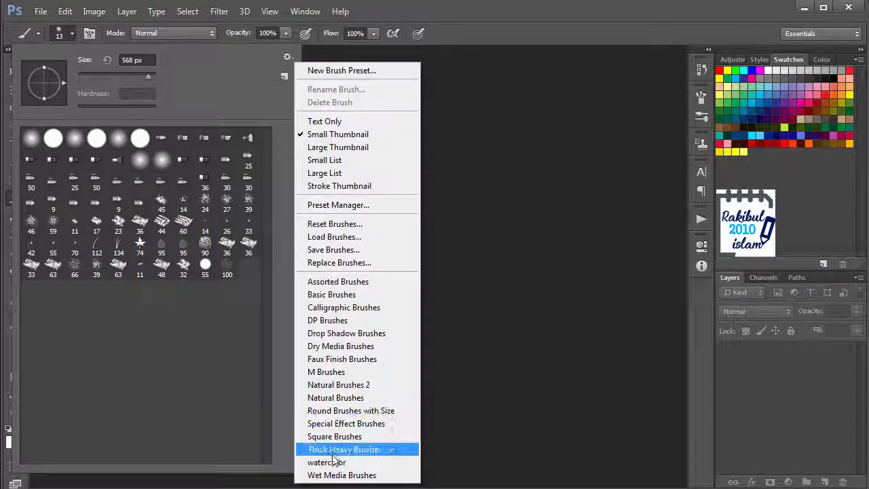
pyautogui.click(330, 462)
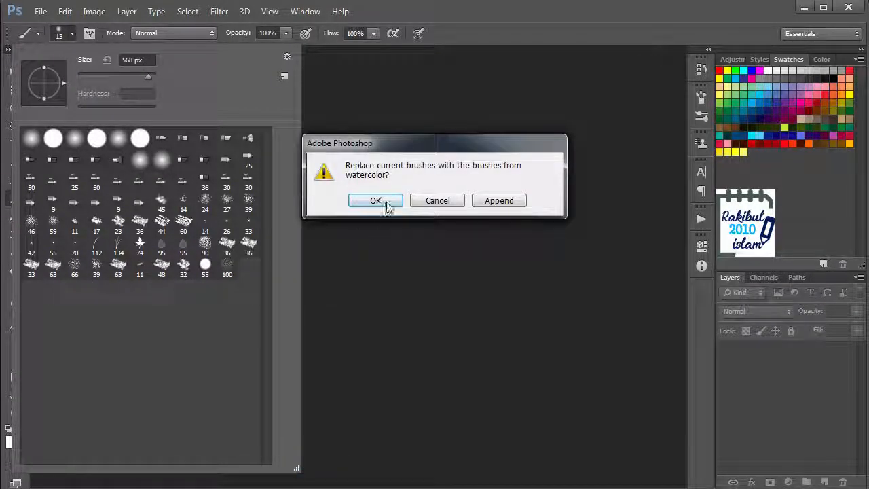
pyautogui.click(388, 207)
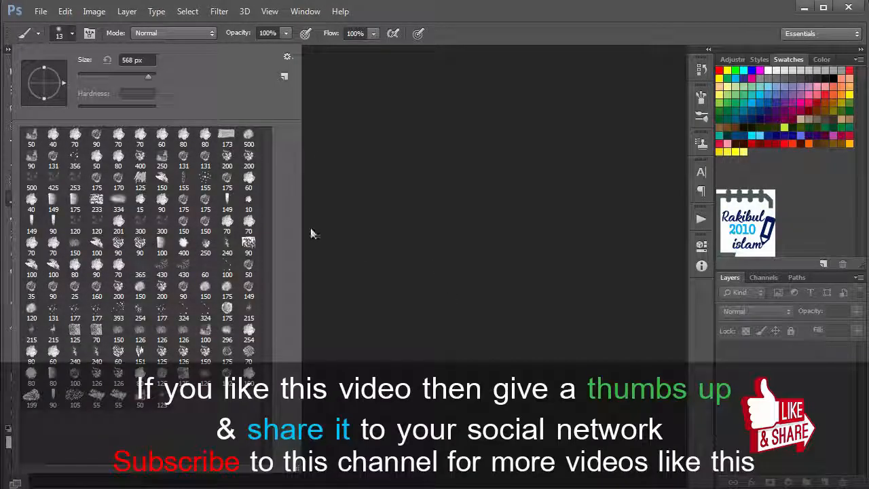
pyautogui.click(561, 13)
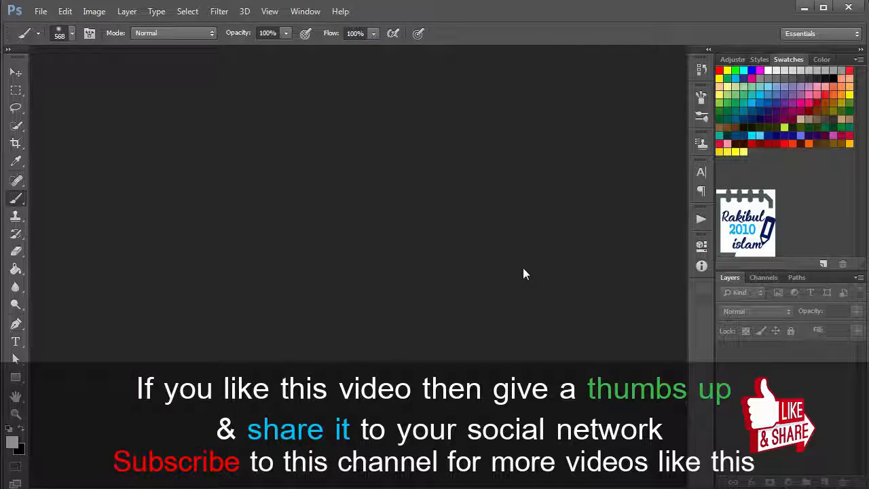